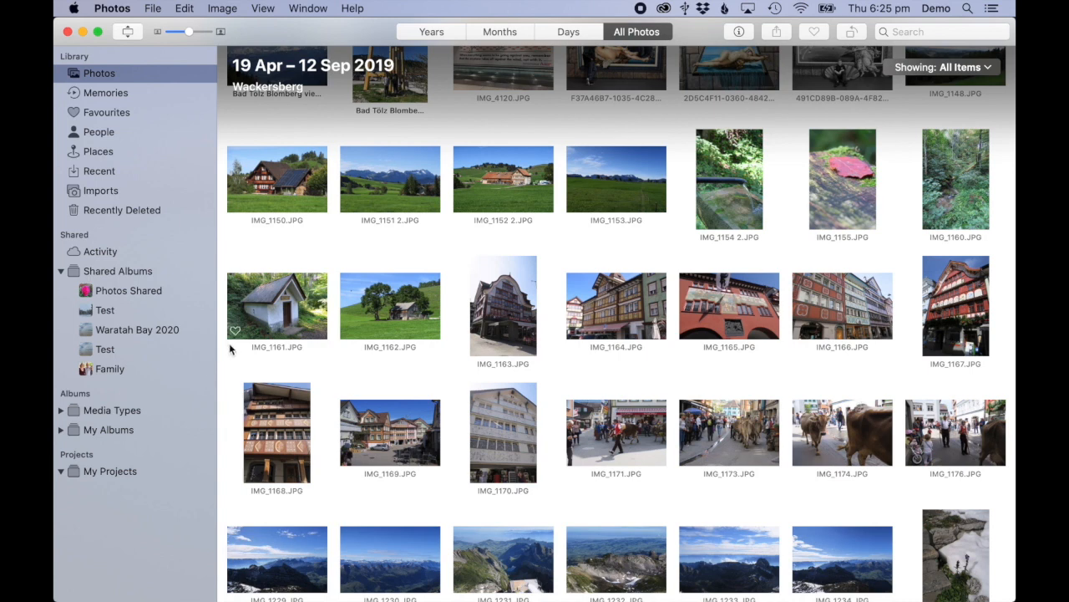
# Select photos IMG_1150 through IMG_1153 and bring up the Export 4 Photos settings
pyautogui.click(296, 189)
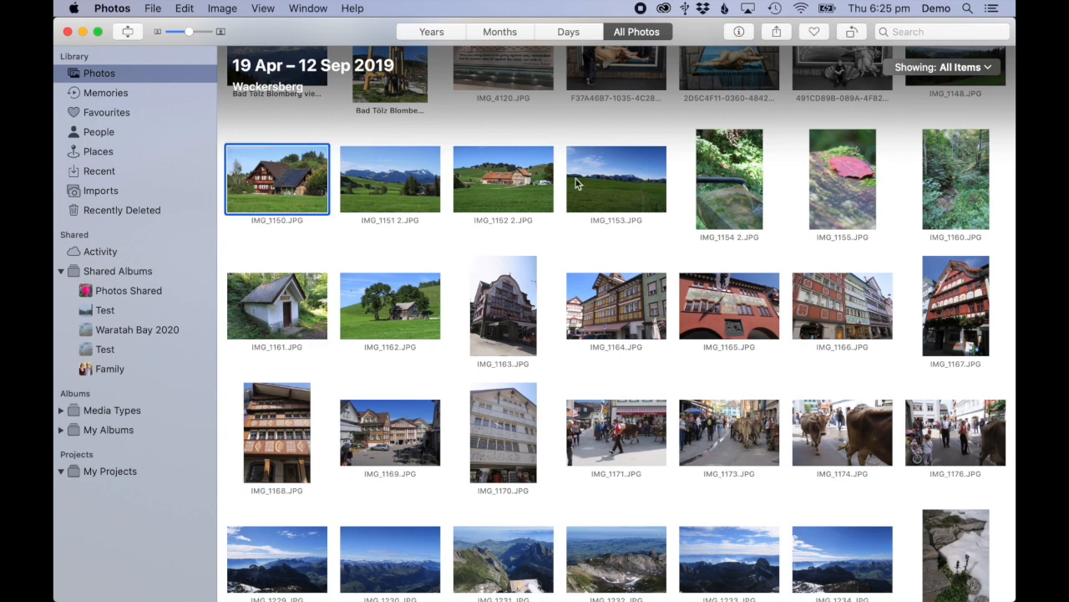
pyautogui.keyDown('shift'); pyautogui.click(632, 181); pyautogui.keyUp('shift')
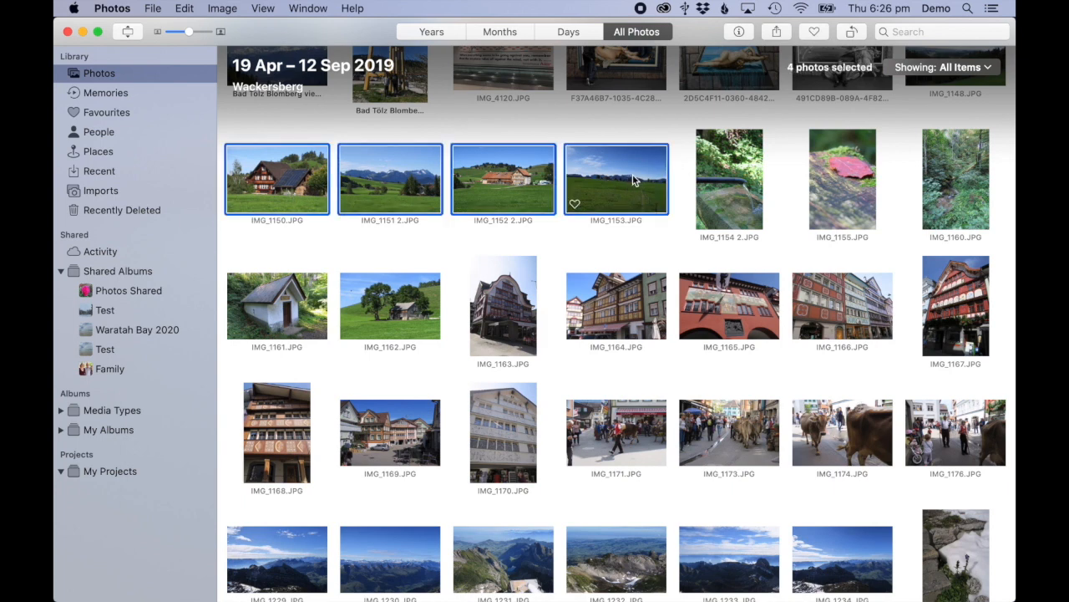
pyautogui.click(152, 8)
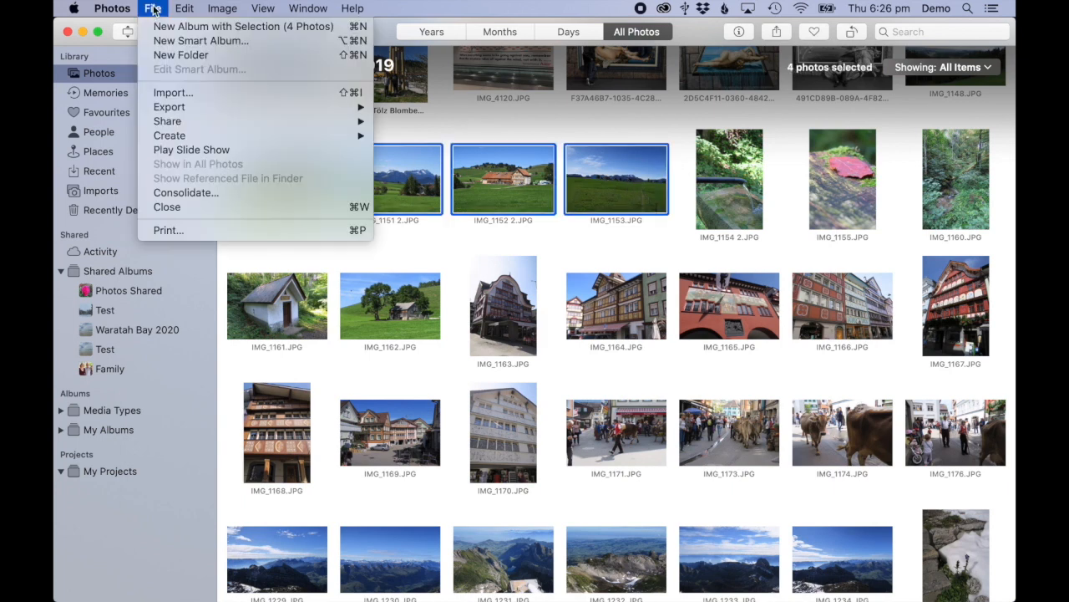
pyautogui.moveTo(180, 112)
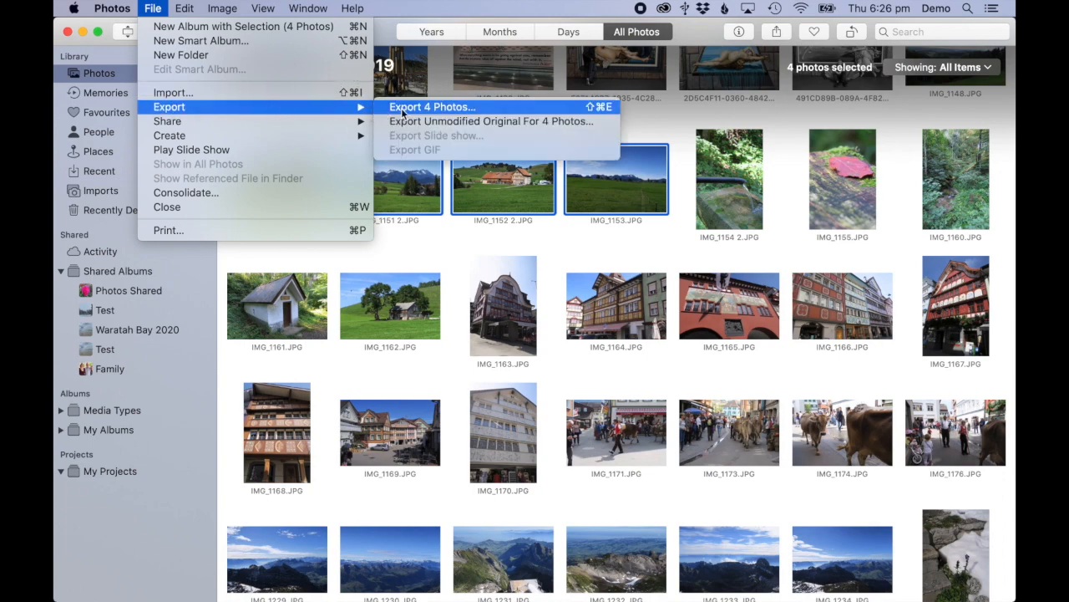
pyautogui.click(432, 107)
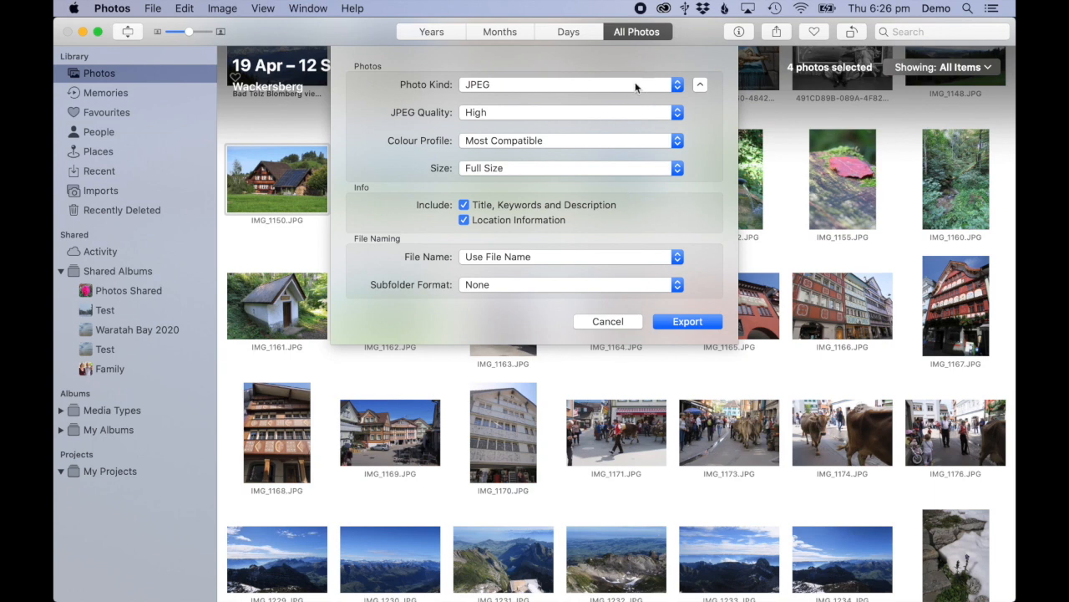
# Set the photo export to JPEG, Maximum quality, Original colour profile and Full Size
pyautogui.click(678, 87)
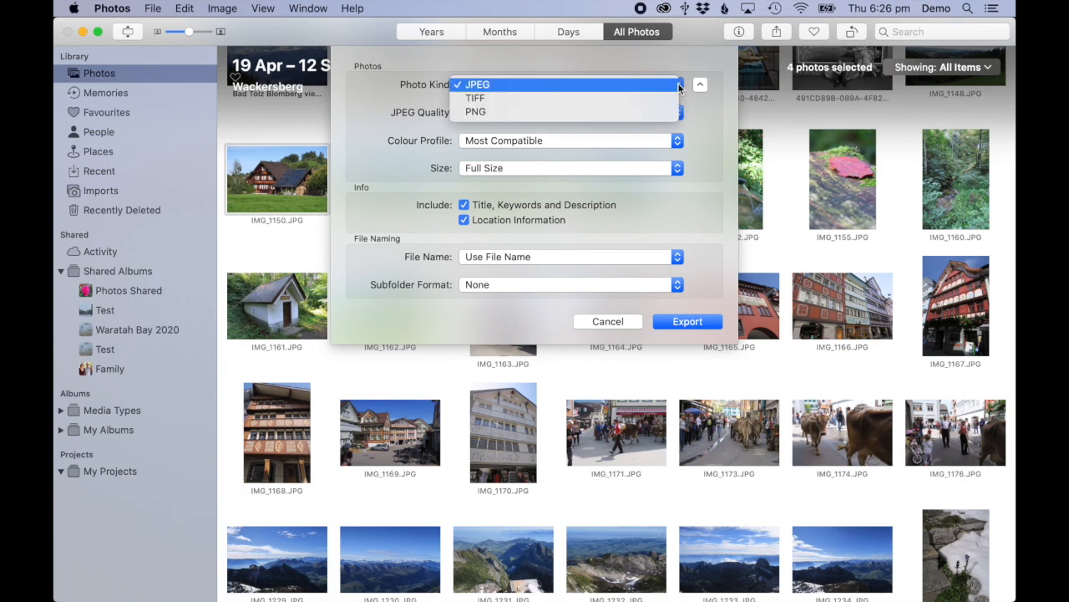
pyautogui.click(679, 87)
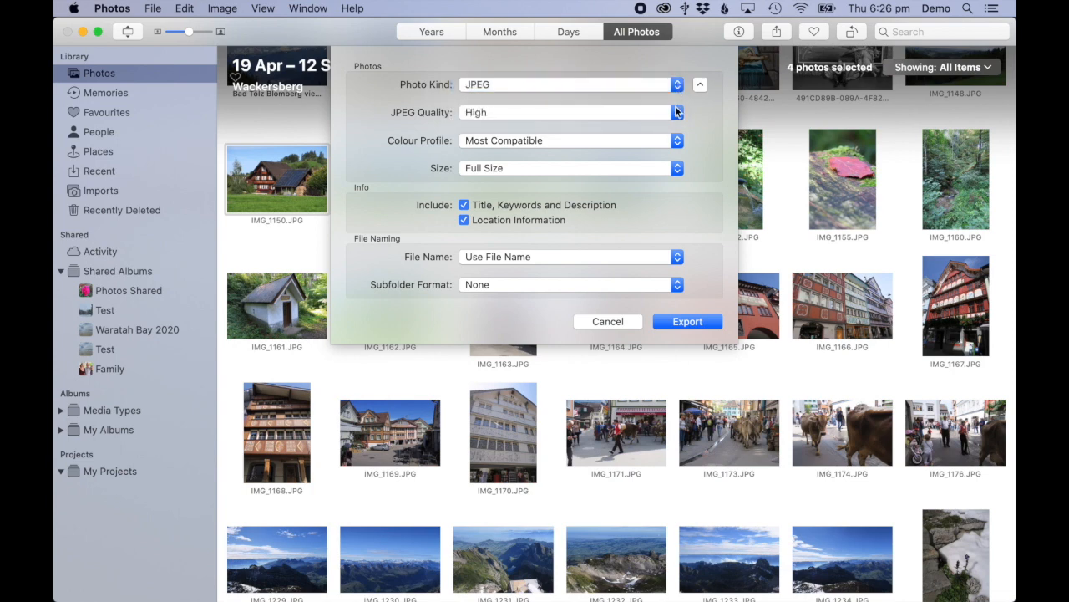
pyautogui.click(678, 112)
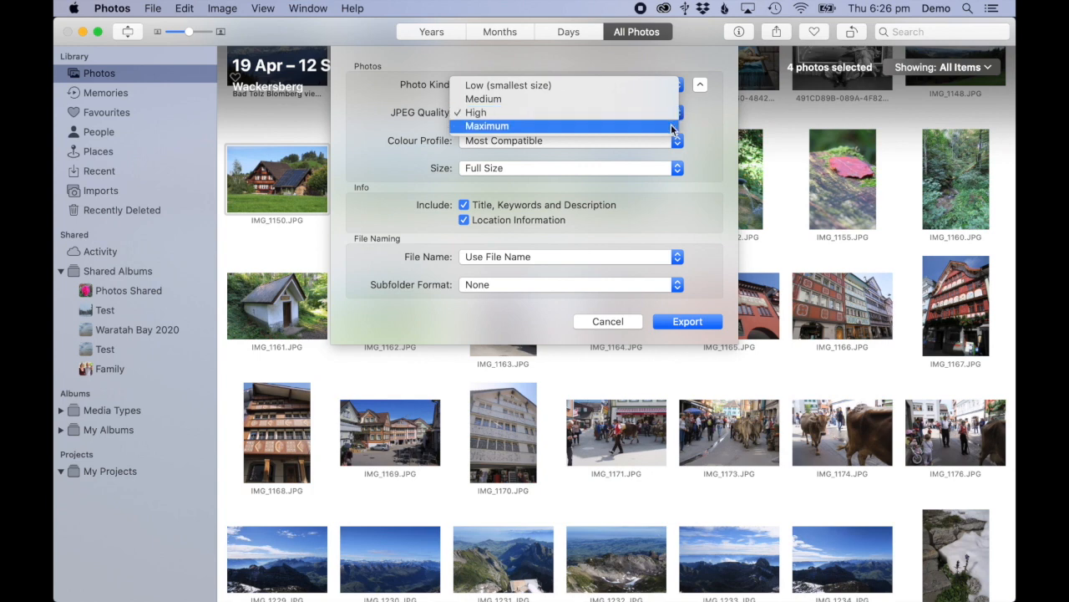
pyautogui.click(673, 127)
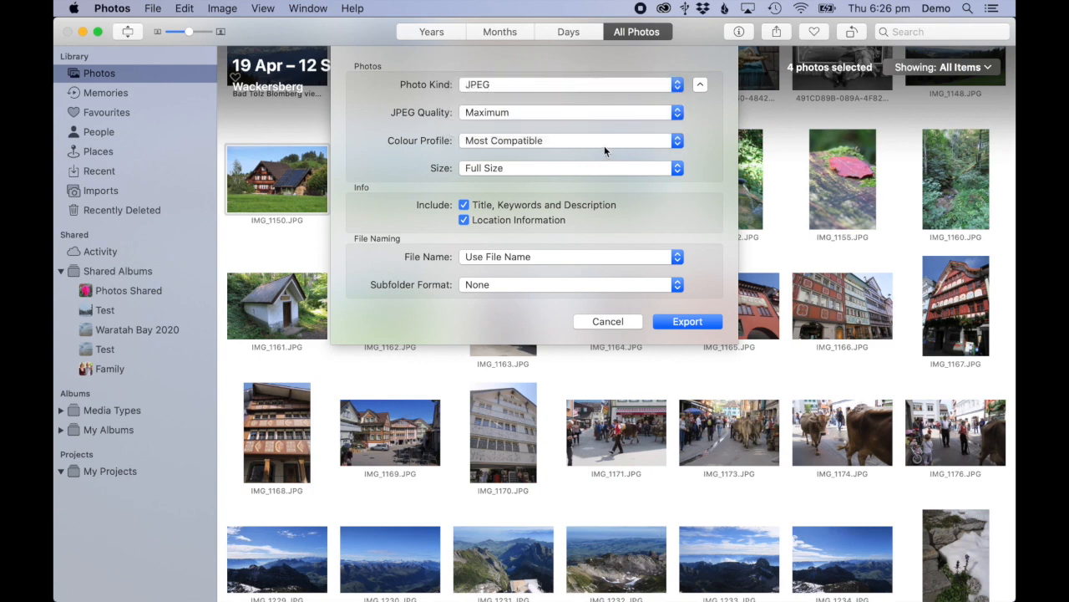
pyautogui.click(673, 143)
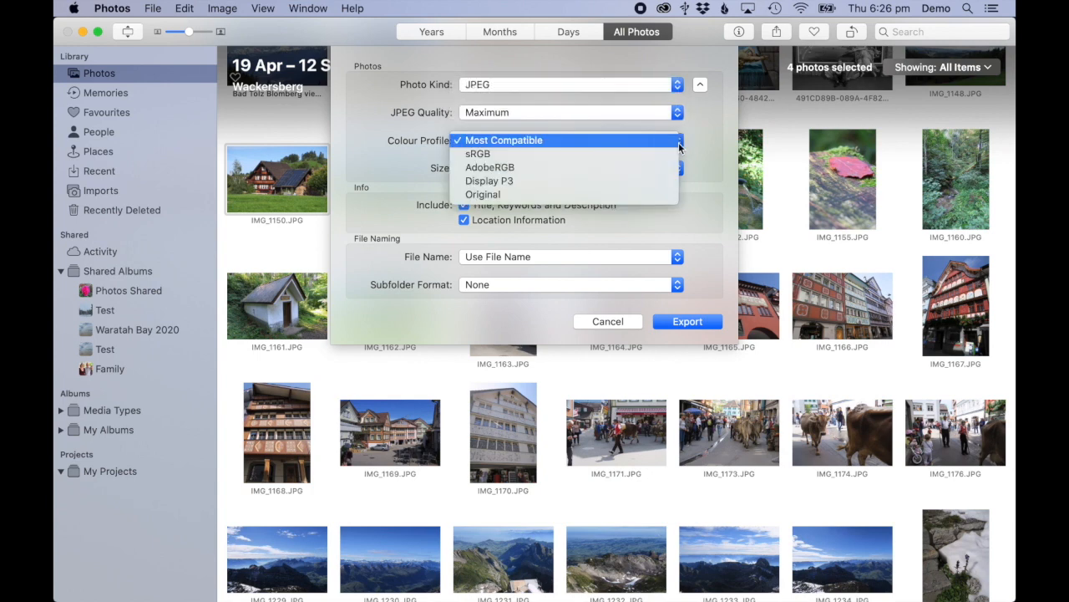
pyautogui.click(679, 147)
pyautogui.click(677, 147)
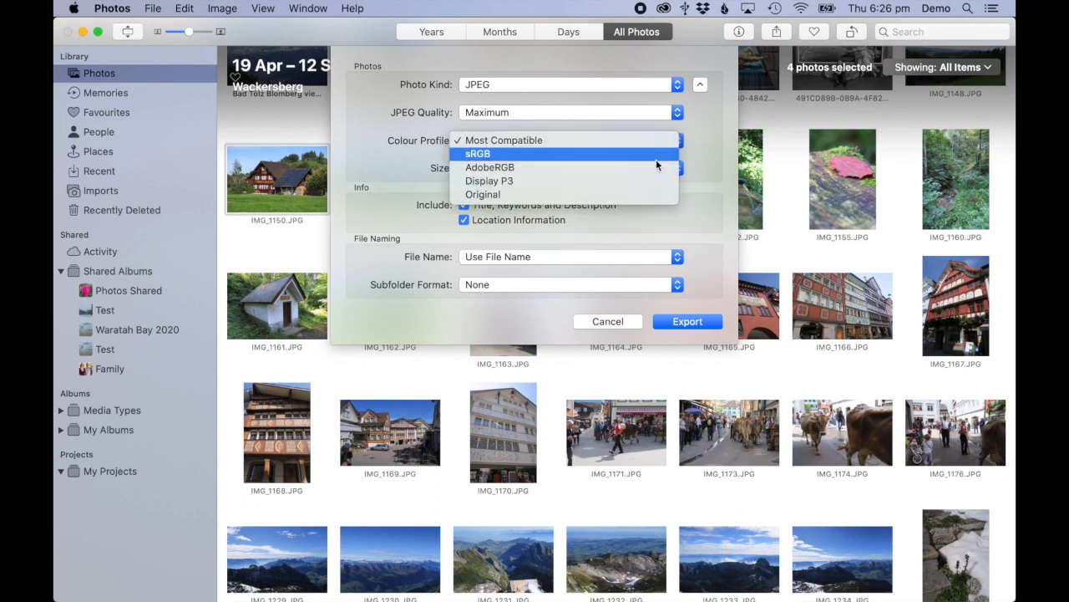
pyautogui.click(638, 195)
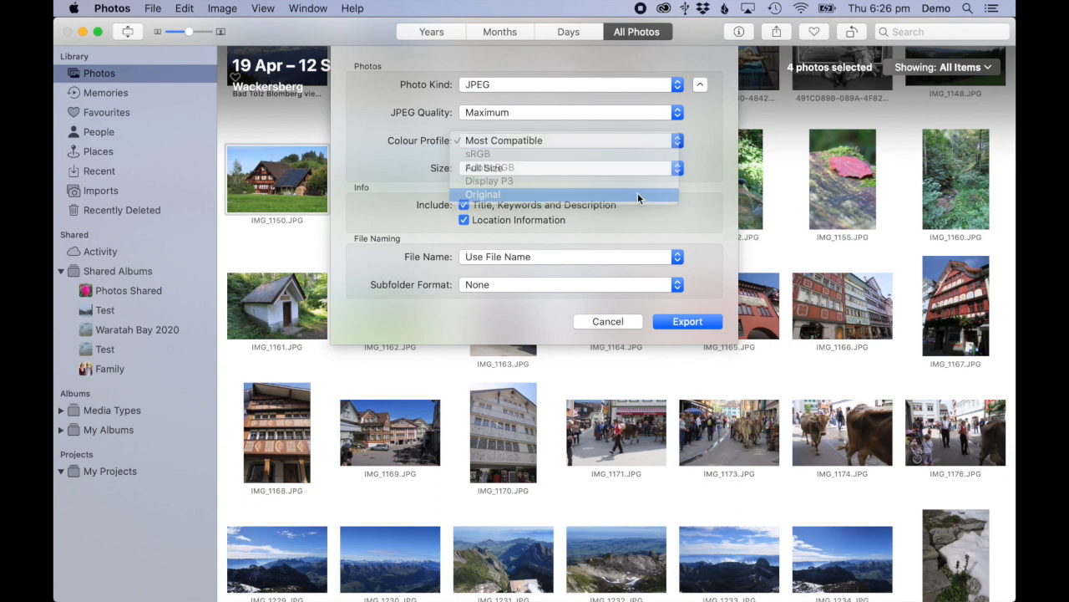
pyautogui.click(677, 169)
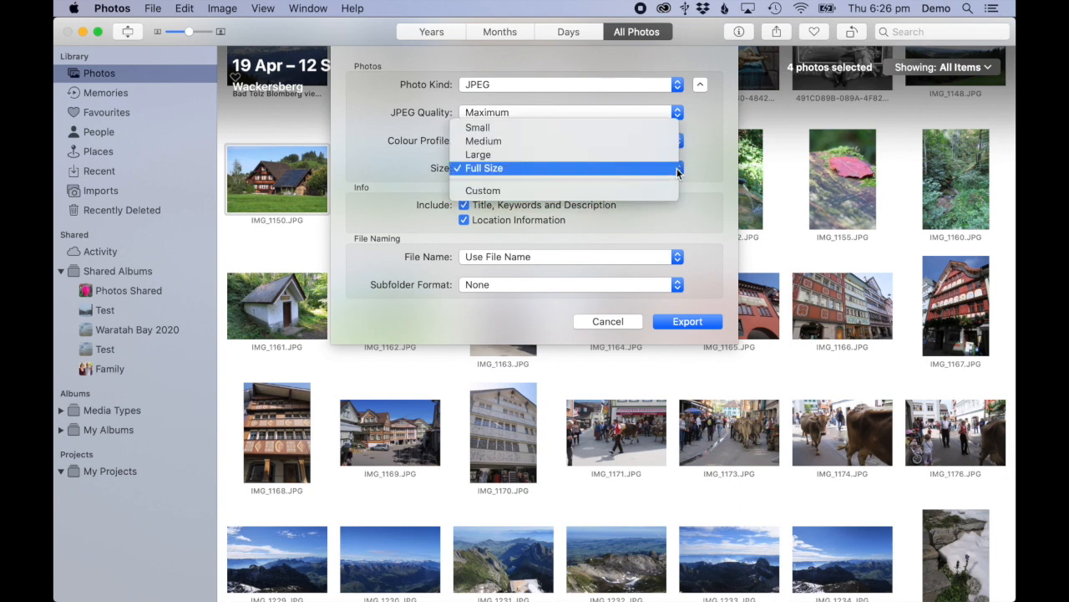
pyautogui.click(669, 170)
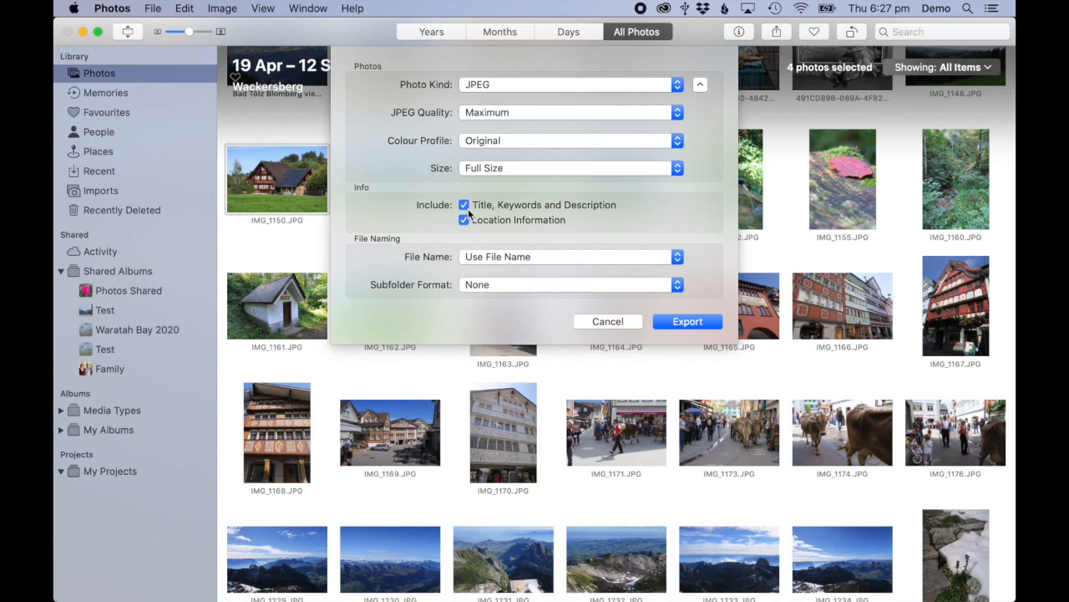
# Keep File Name as Use File Name and Subfolder Format as None, then continue to the save location
pyautogui.click(488, 259)
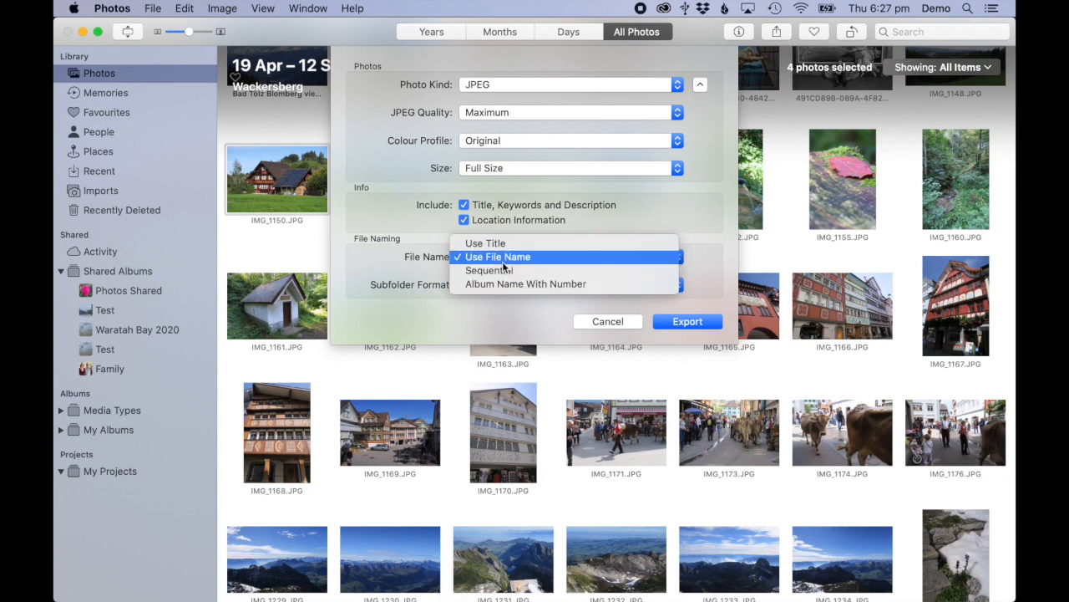
pyautogui.click(505, 258)
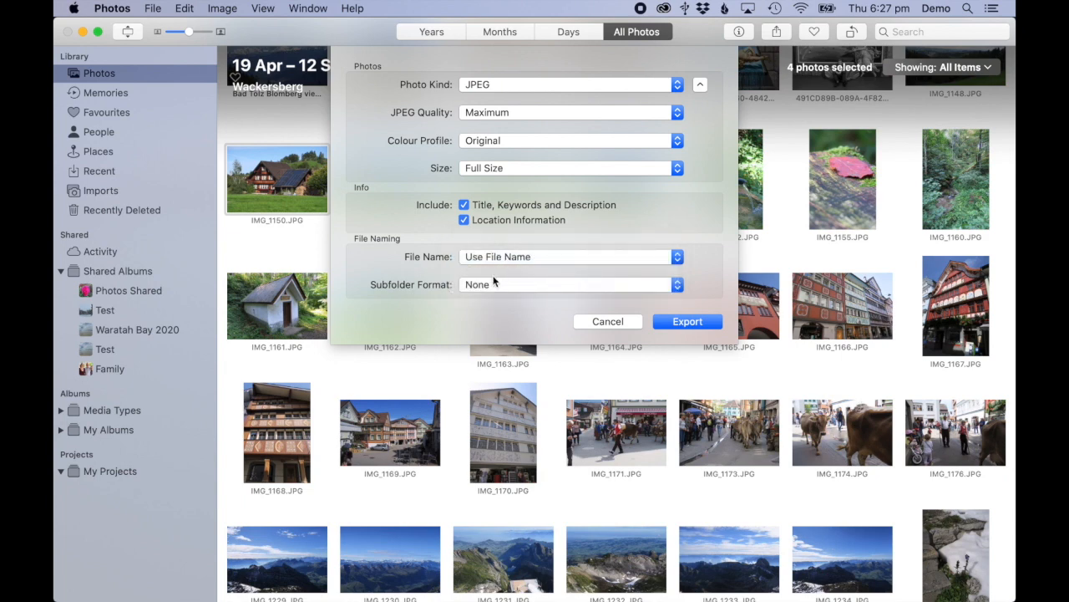
pyautogui.click(485, 288)
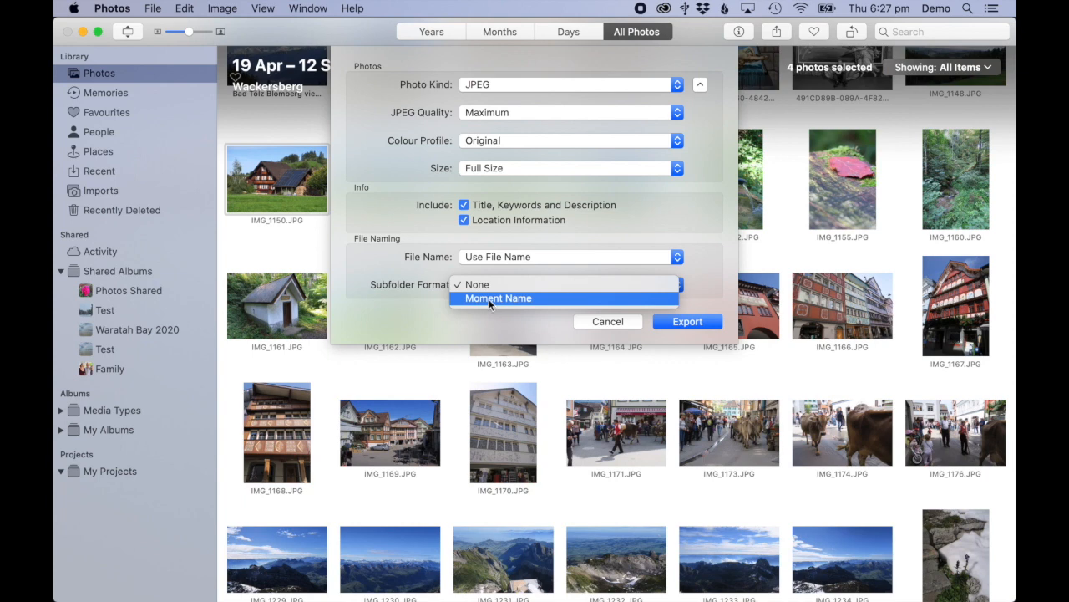
pyautogui.click(503, 285)
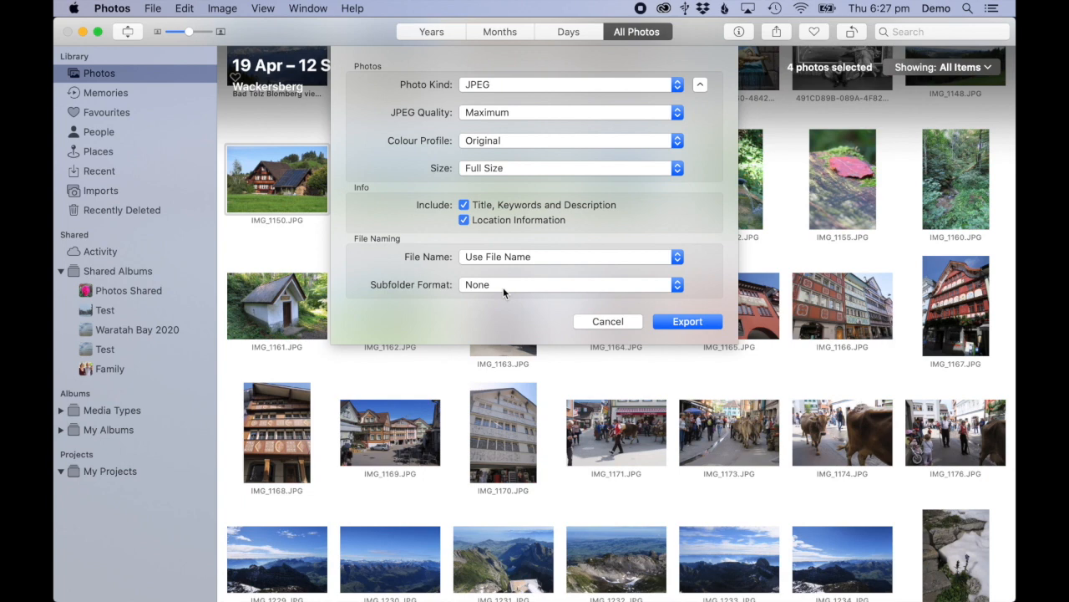
pyautogui.click(688, 322)
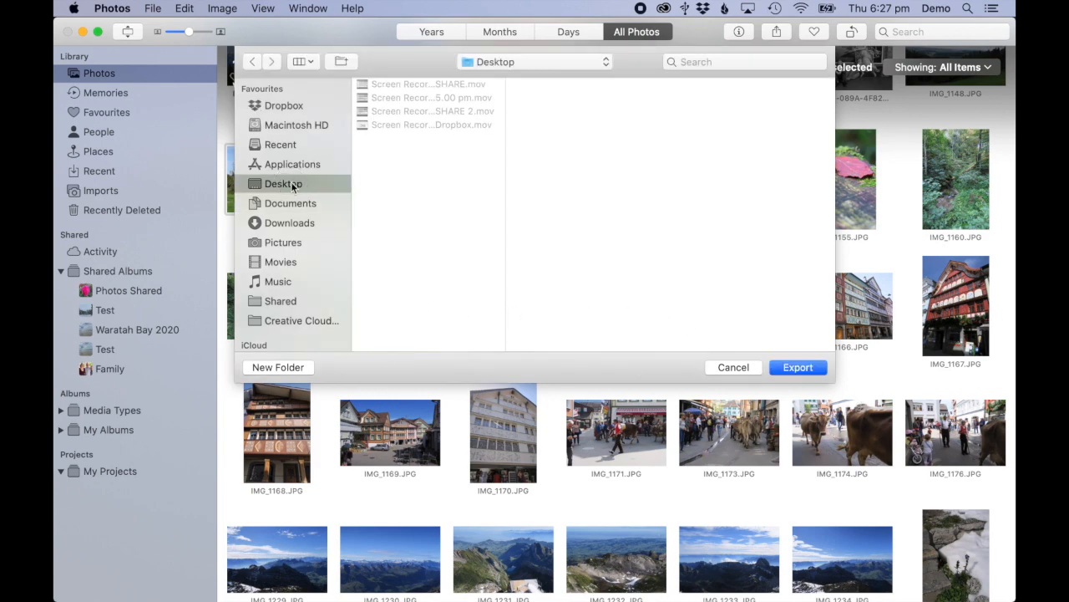
# Create a Desktop folder named 'Export Demo' and export the four photos into it
pyautogui.click(290, 369)
pyautogui.write('Expor')
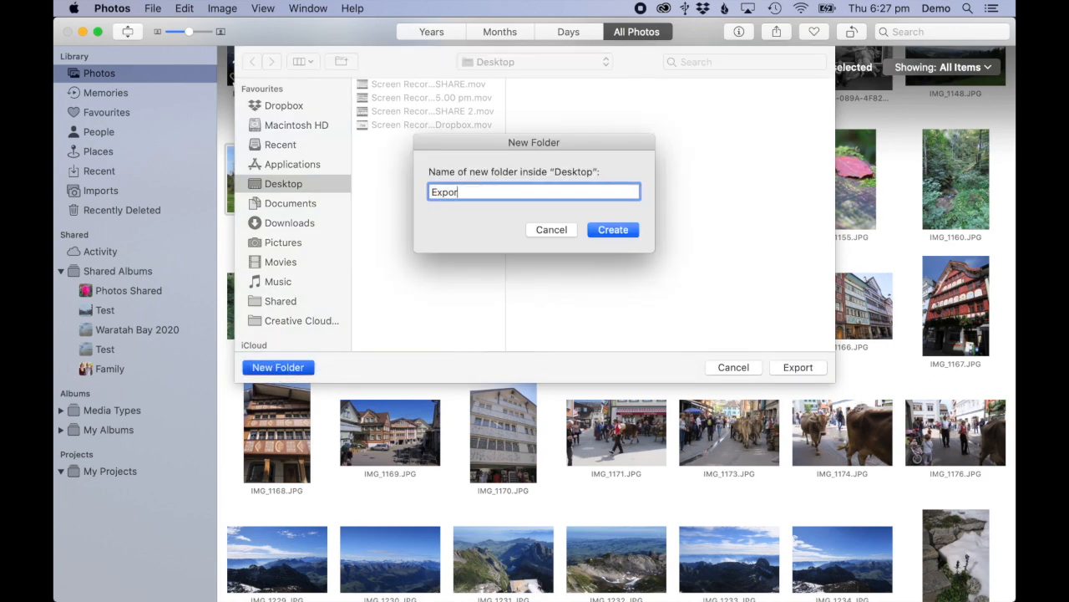
pyautogui.write('t Demo')
pyautogui.click(616, 230)
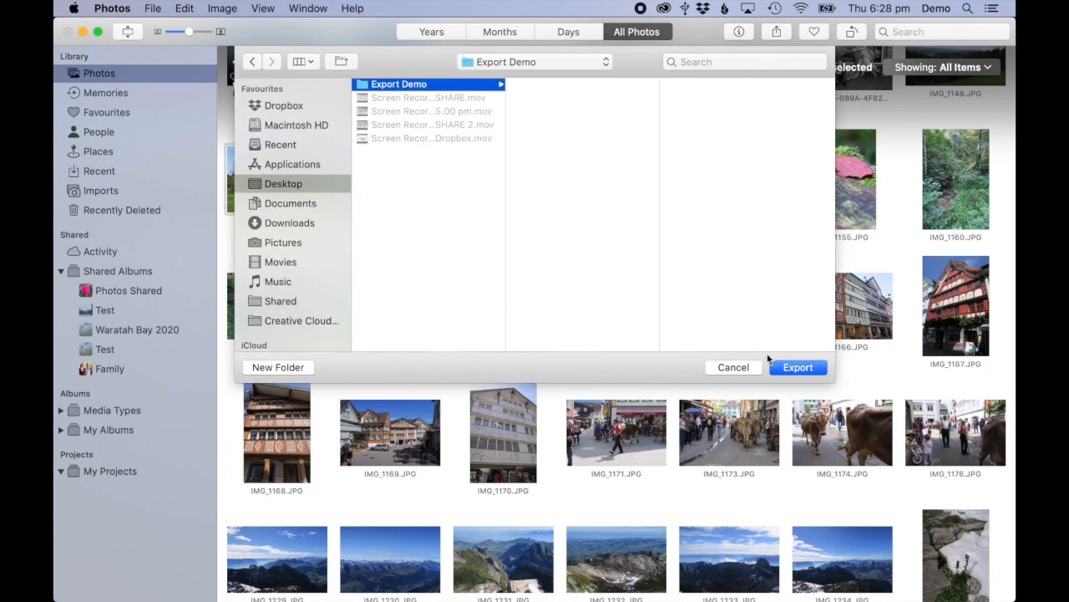
pyautogui.click(797, 367)
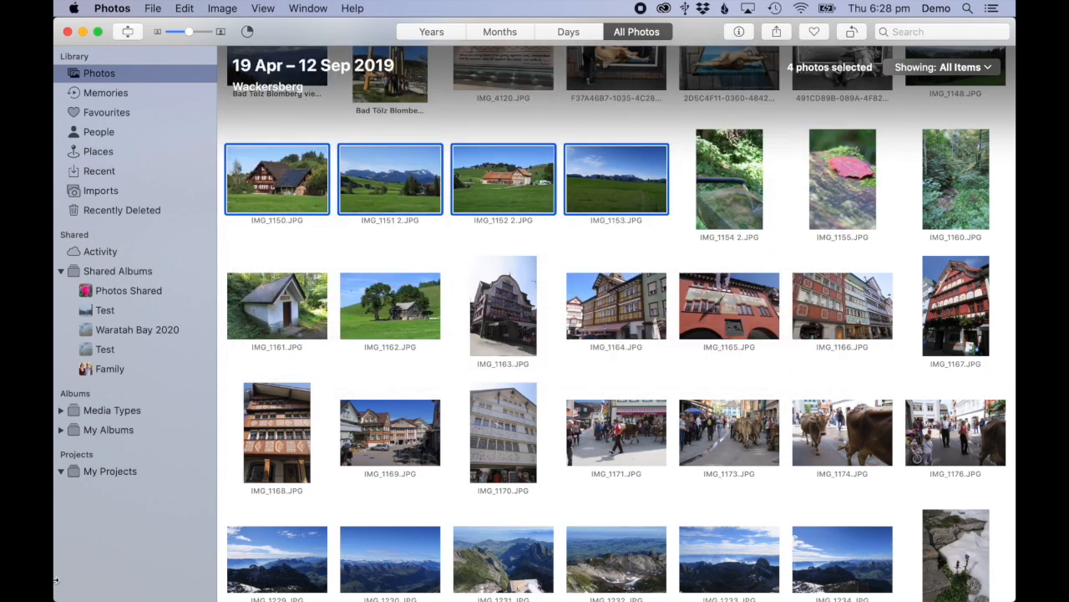
# Show the Desktop in a Finder window
pyautogui.moveTo(95, 600)
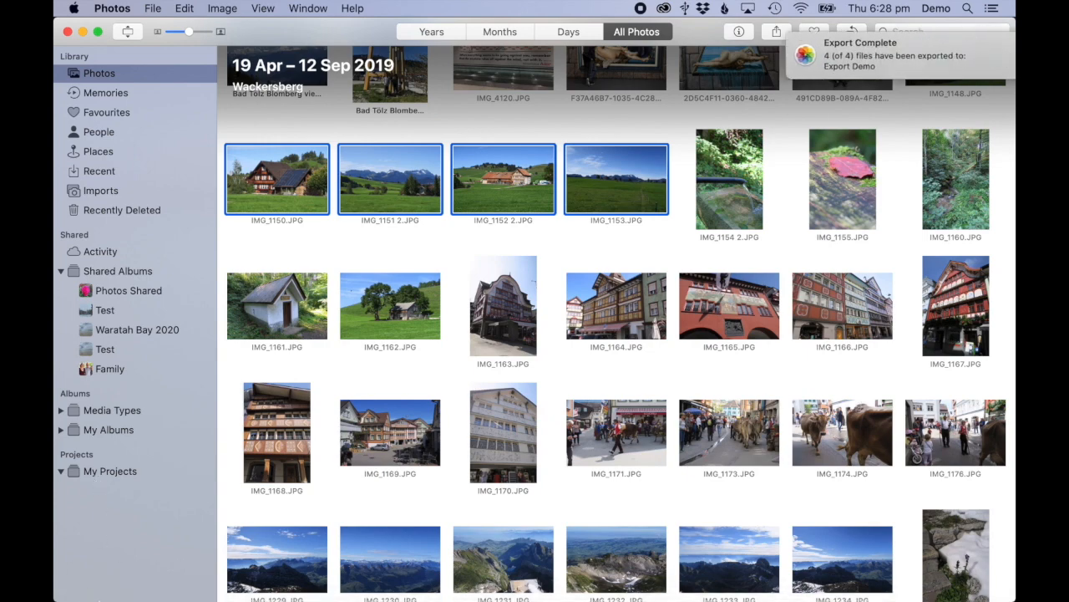
pyautogui.click(94, 583)
pyautogui.click(175, 239)
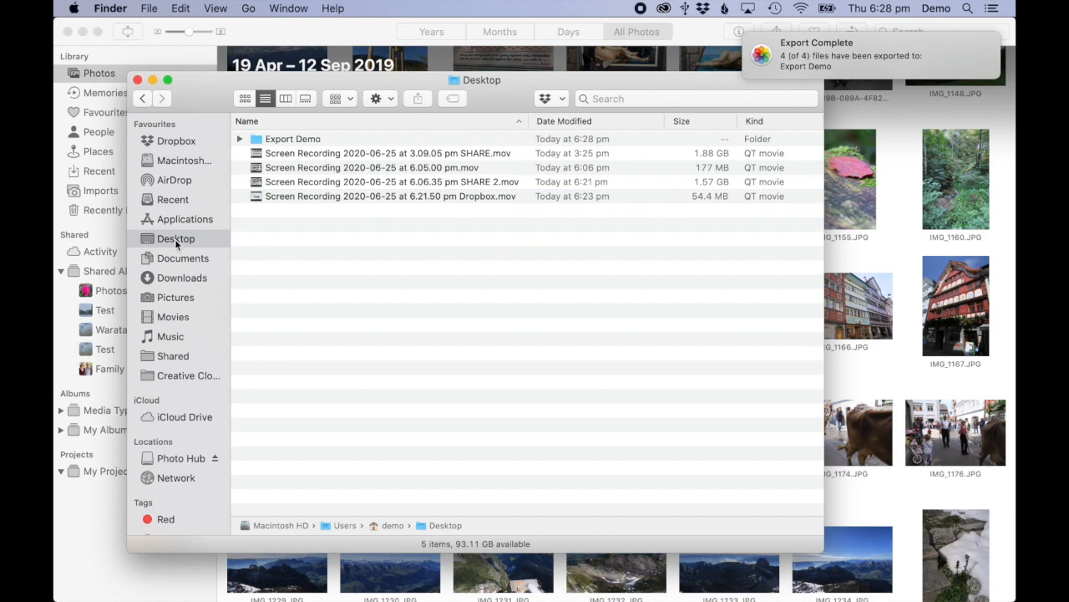
# Open the Export Demo folder and add a Date Created column to its list view
pyautogui.doubleClick(303, 138)
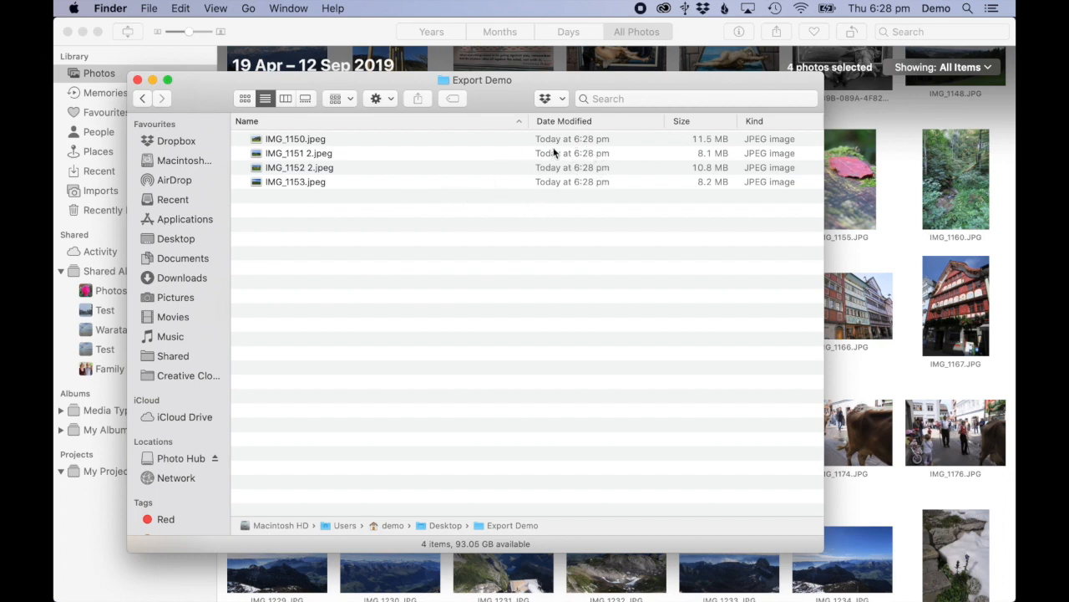
pyautogui.rightClick(494, 126)
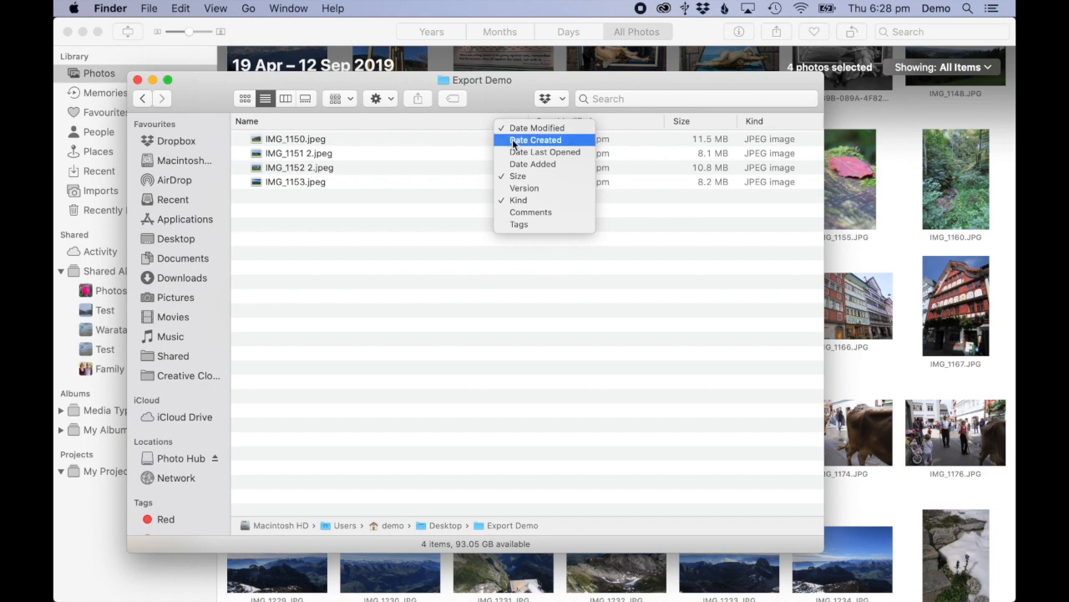
pyautogui.click(512, 140)
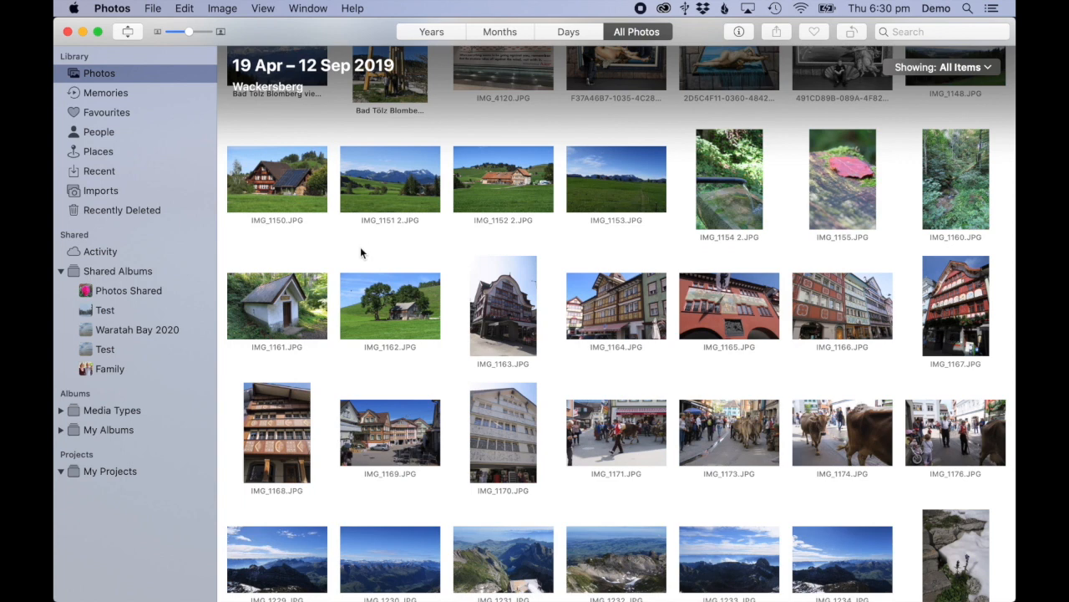
# Collapse Shared Albums and show the Videos album under Media Types
pyautogui.click(58, 269)
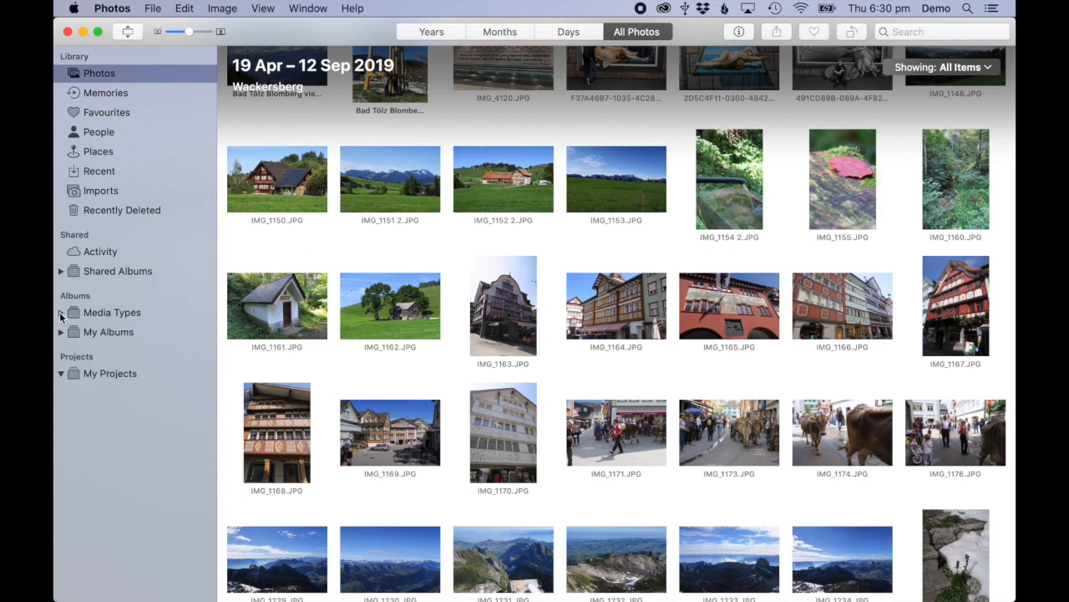
pyautogui.click(59, 311)
pyautogui.click(104, 332)
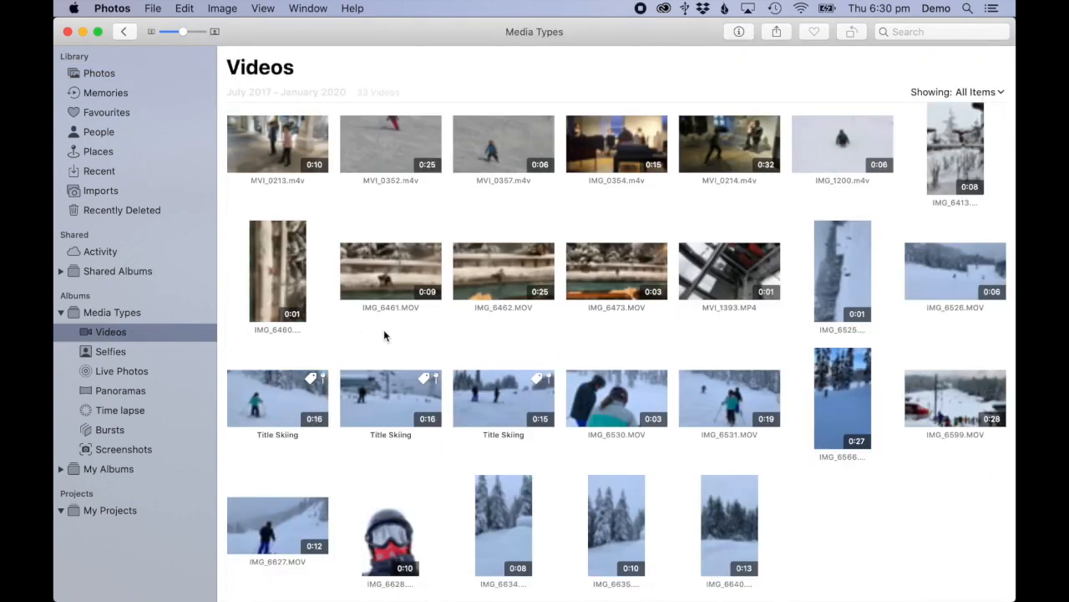
# Select MVI_0213.m4v and choose Export Unmodified Original For 1 Video
pyautogui.click(292, 147)
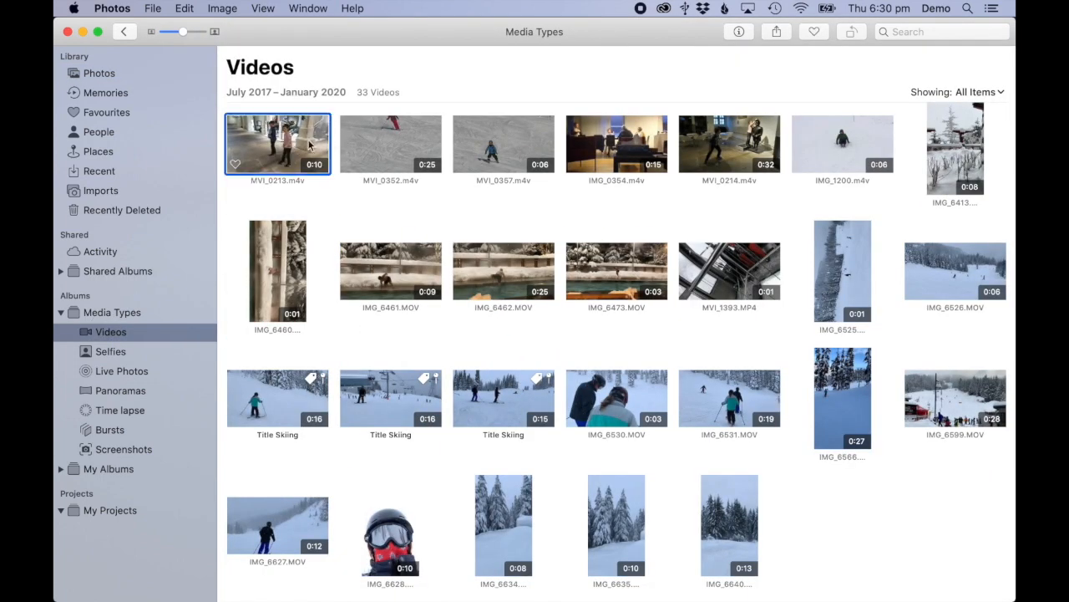
pyautogui.click(157, 9)
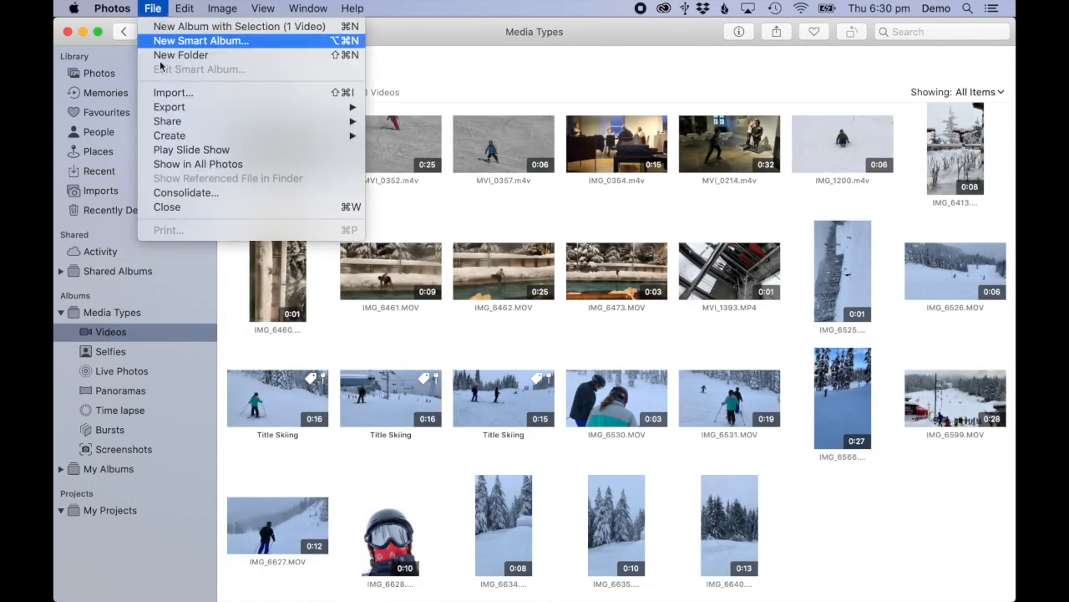
pyautogui.moveTo(178, 107)
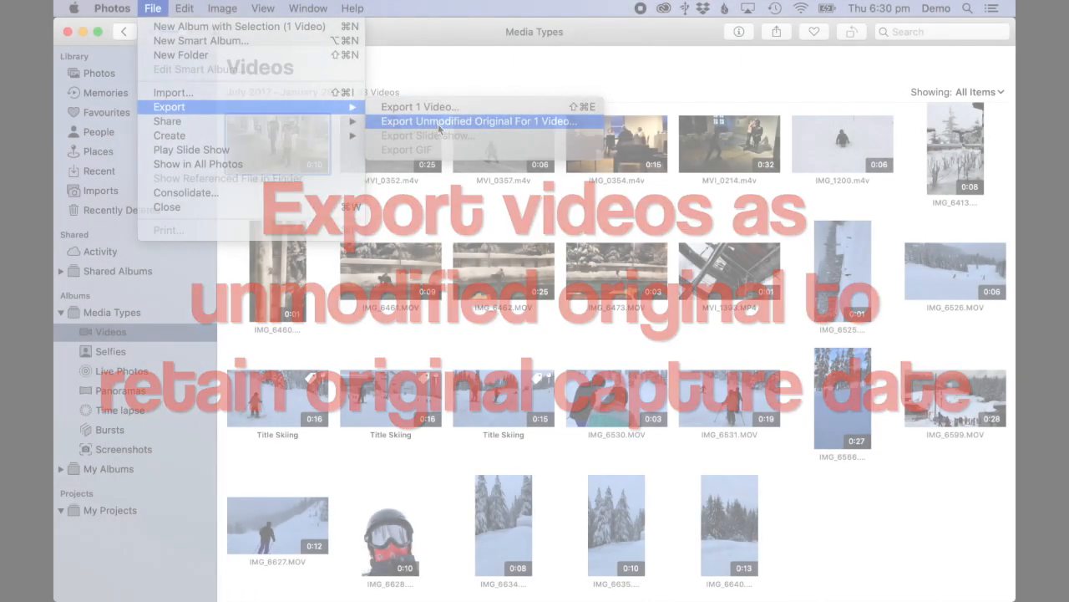
pyautogui.click(438, 124)
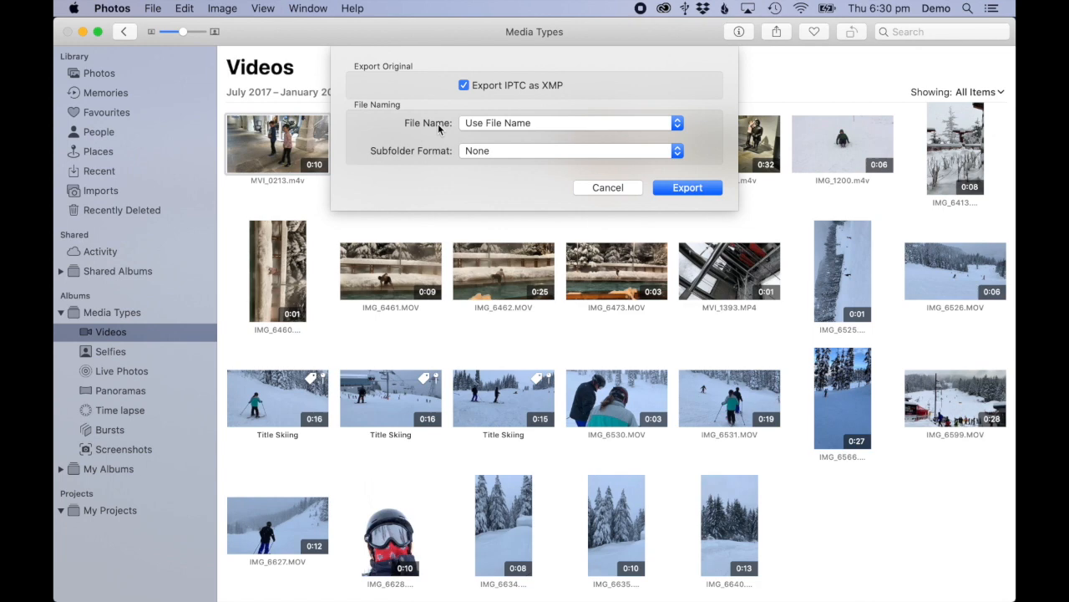
# Confirm the original export with Use File Name naming and Subfolder Format None
pyautogui.click(489, 125)
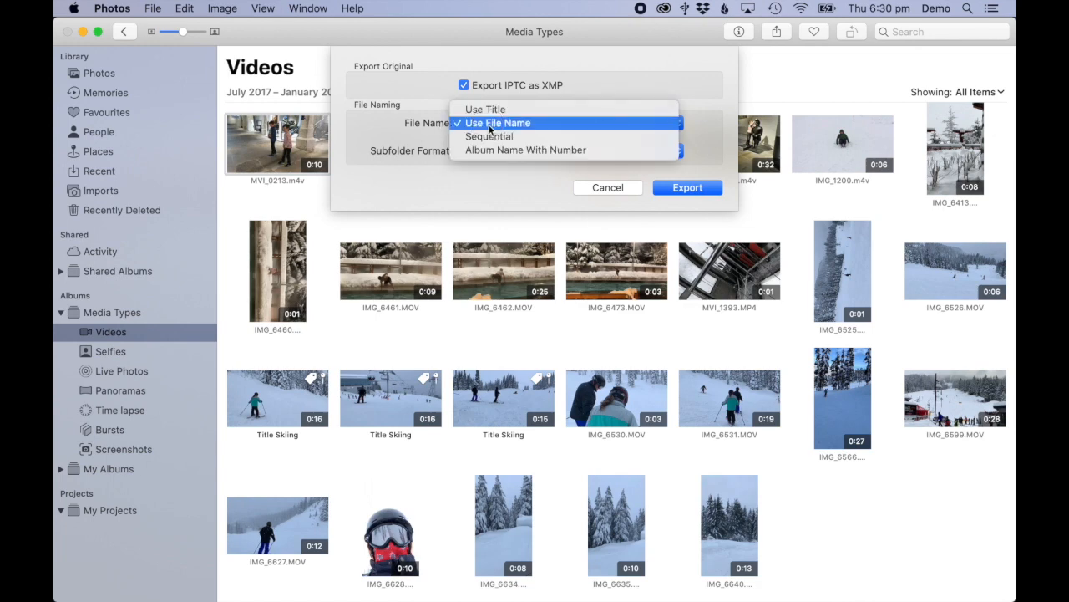
pyautogui.click(491, 125)
pyautogui.click(478, 152)
pyautogui.click(478, 151)
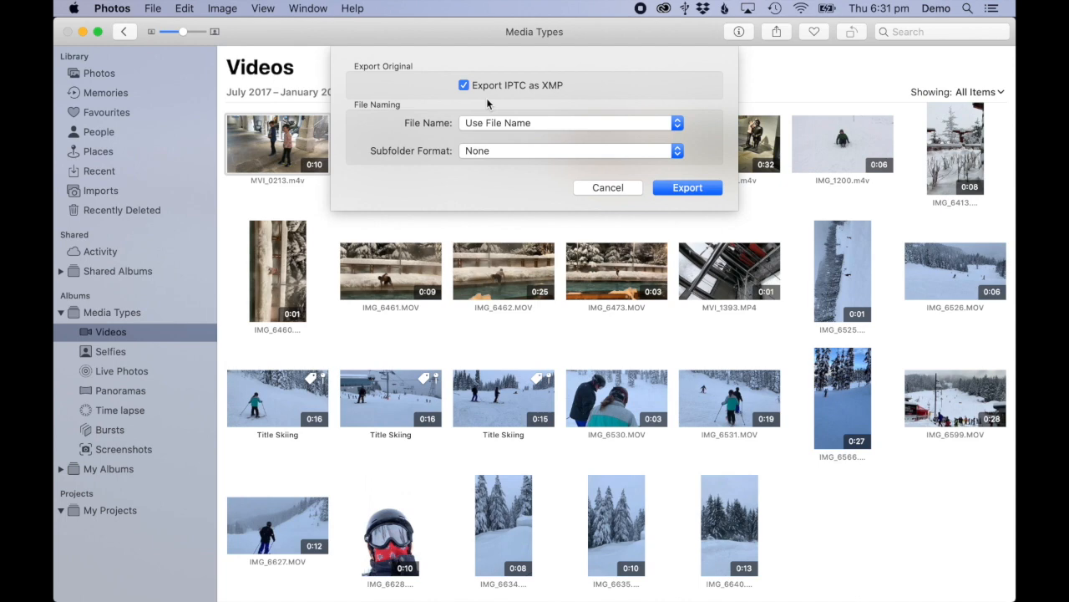
pyautogui.click(683, 191)
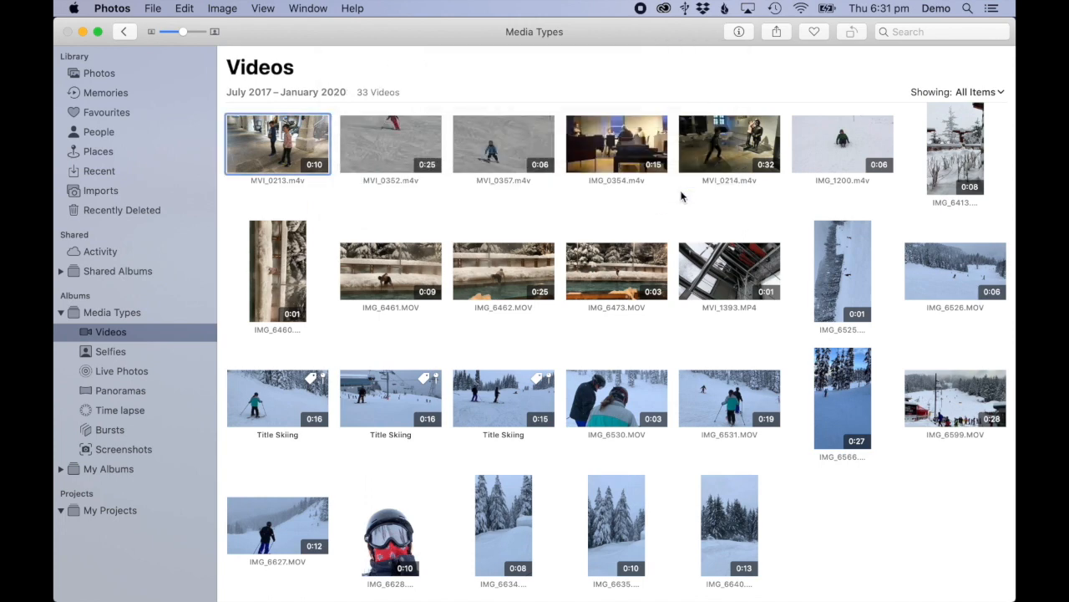
# Create a Desktop folder named 'Export Video' and export the original video into it
pyautogui.click(305, 370)
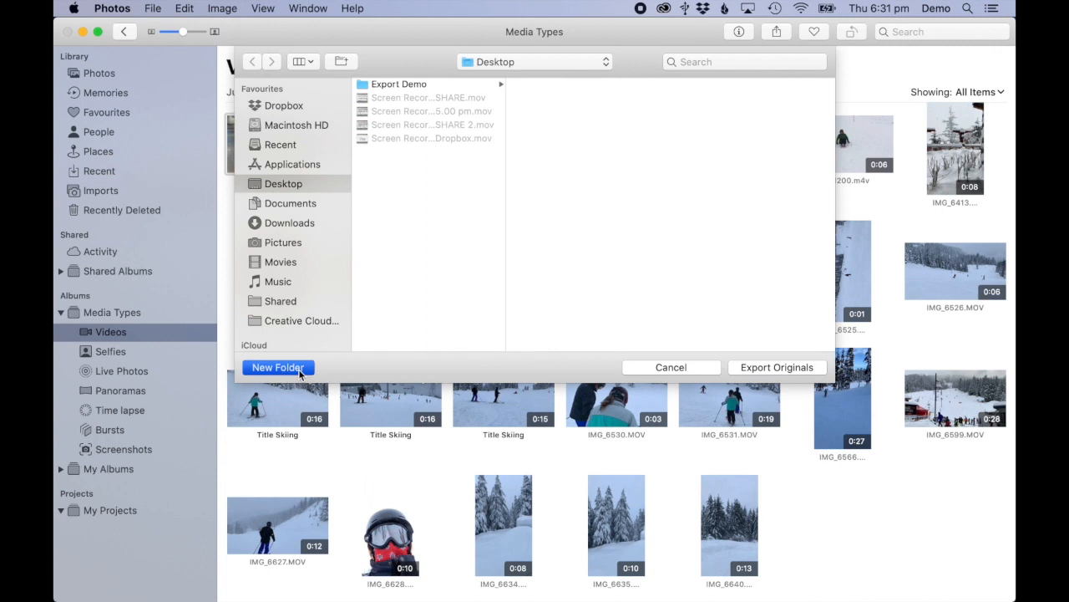
pyautogui.write('Export Video')
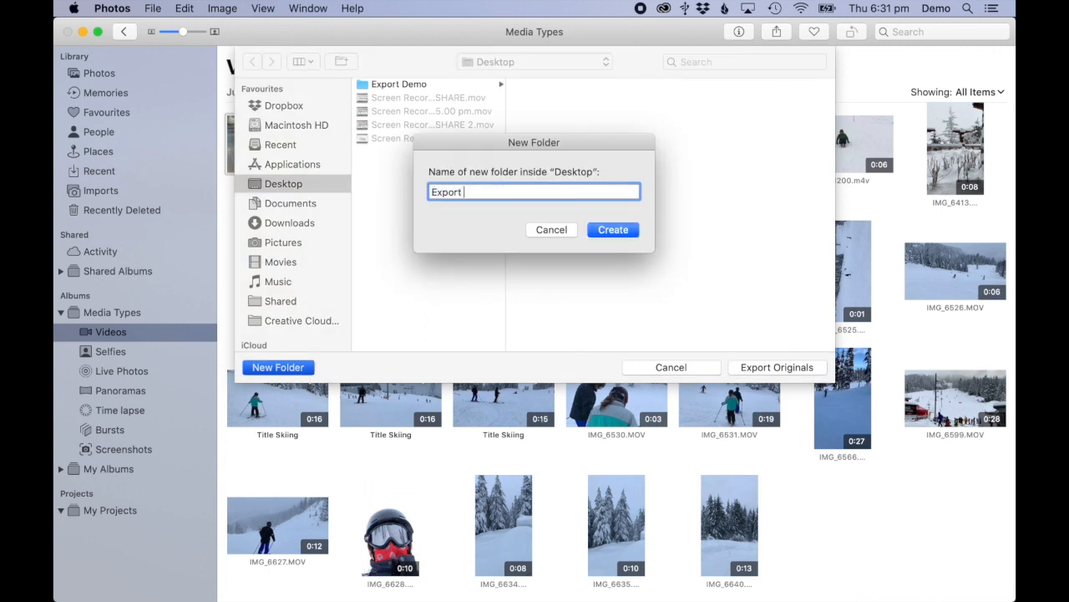
pyautogui.click(616, 230)
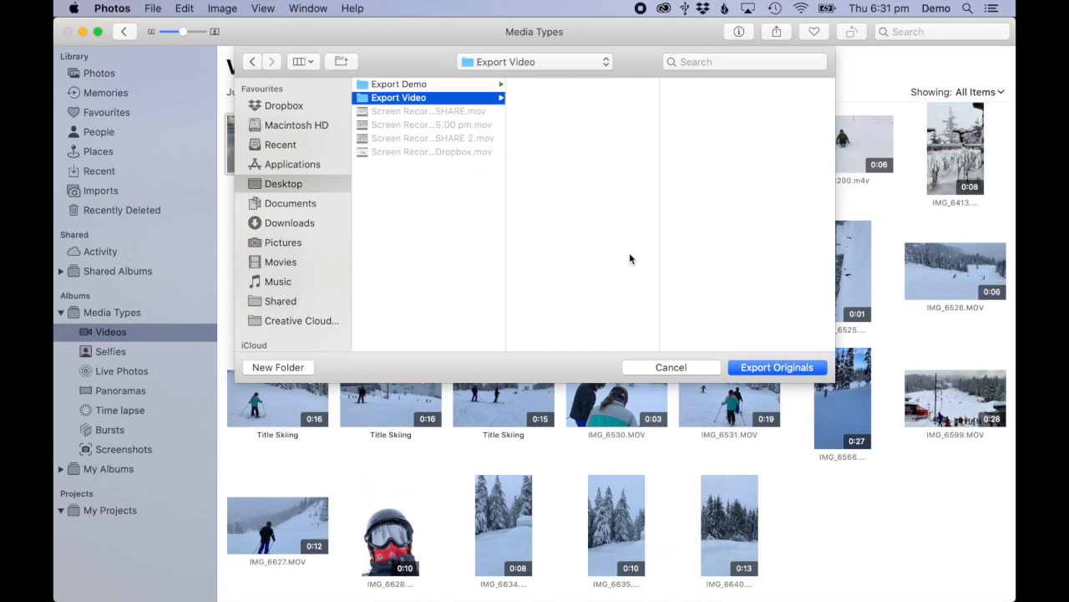
pyautogui.click(778, 367)
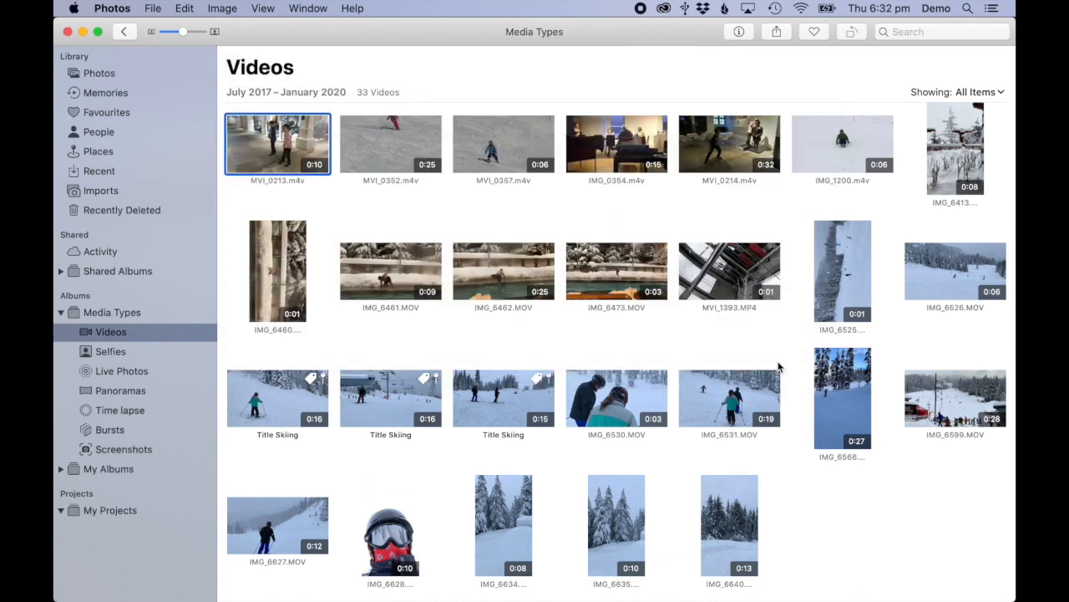
pyautogui.moveTo(824, 67)
# Open the Export Video folder from the Desktop in Finder
pyautogui.moveTo(121, 598)
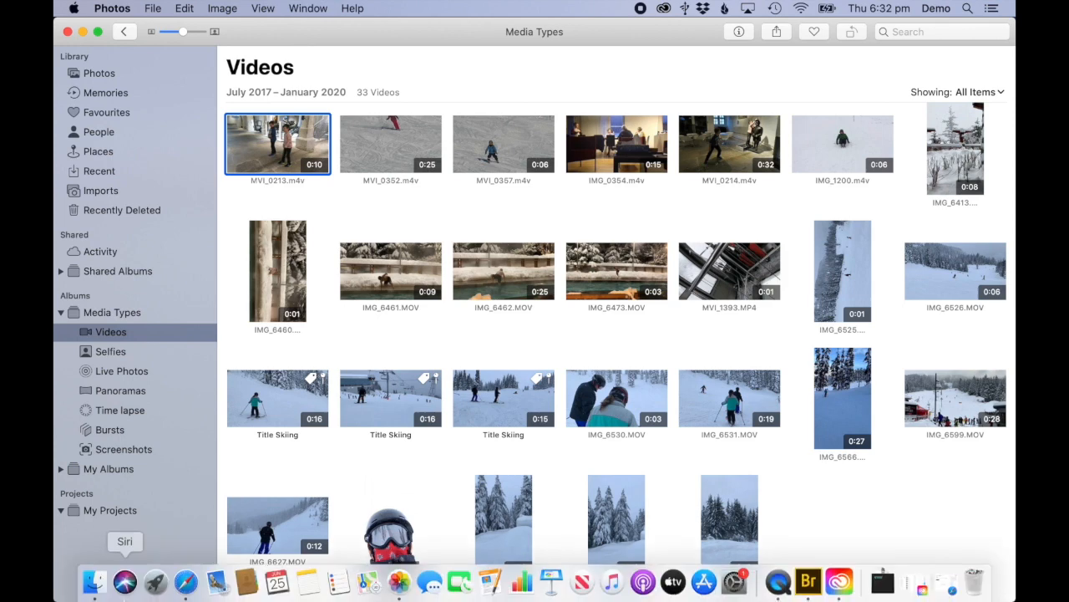
pyautogui.click(94, 583)
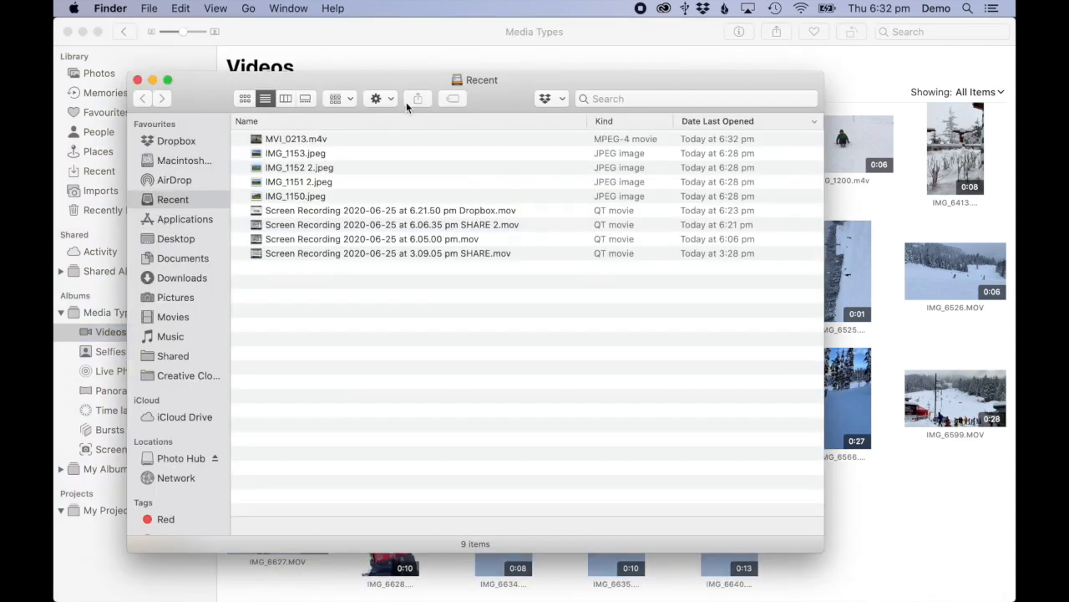
pyautogui.click(176, 238)
pyautogui.doubleClick(311, 153)
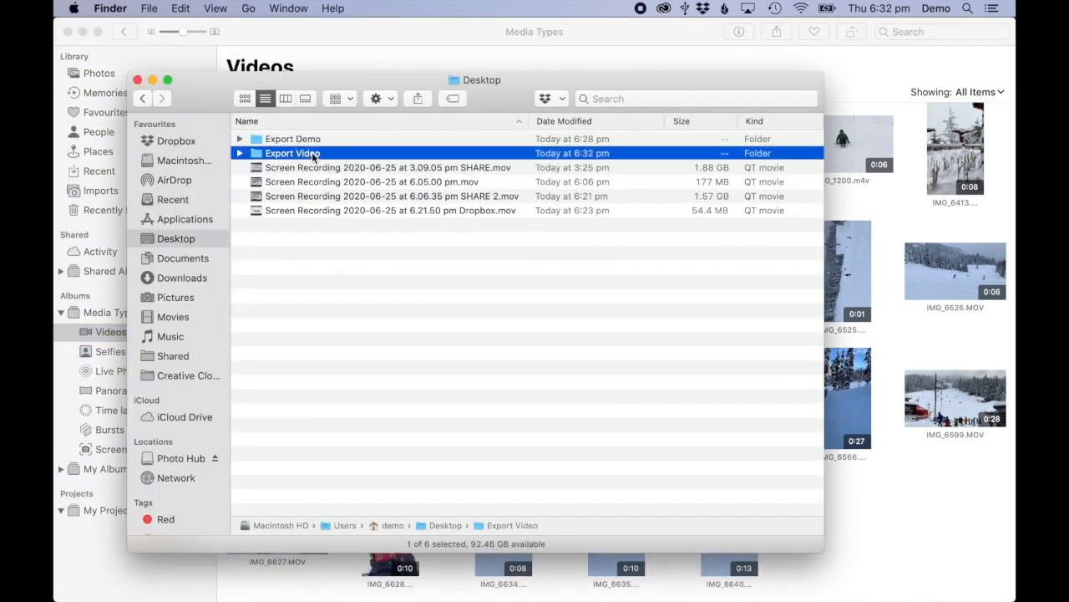